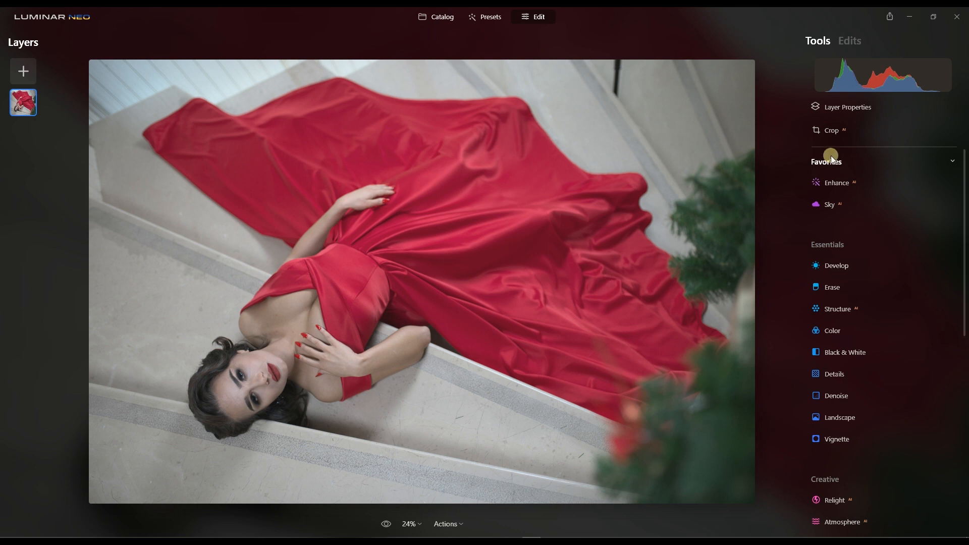
# Step: Set the crop ratio to 4:5 and reposition the photo so the woman's head and upper body lie inside the frame
pyautogui.click(820, 132)
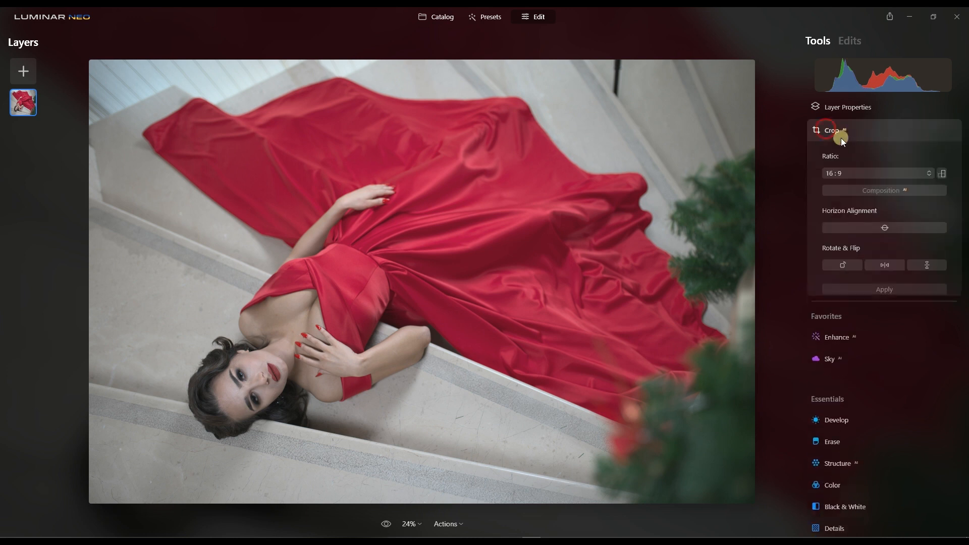
pyautogui.click(848, 174)
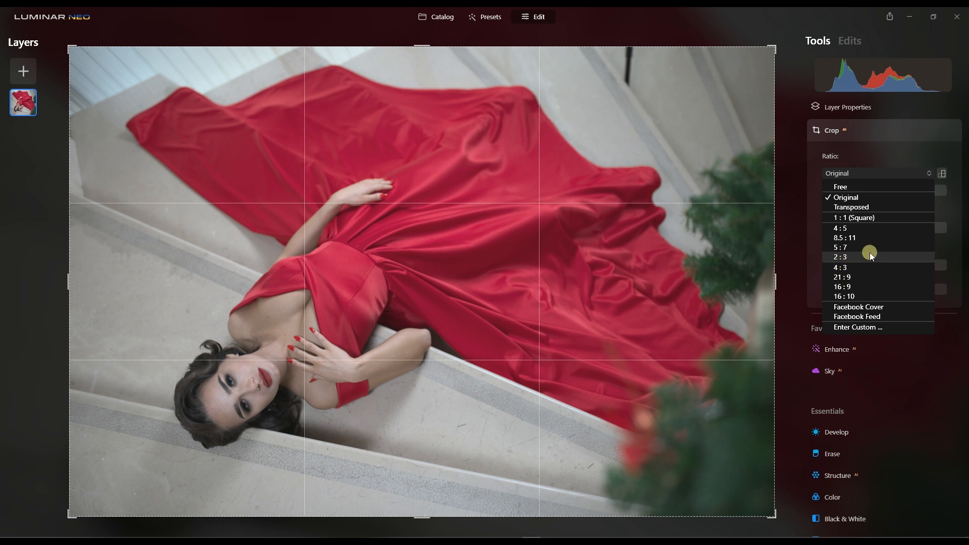
pyautogui.click(841, 248)
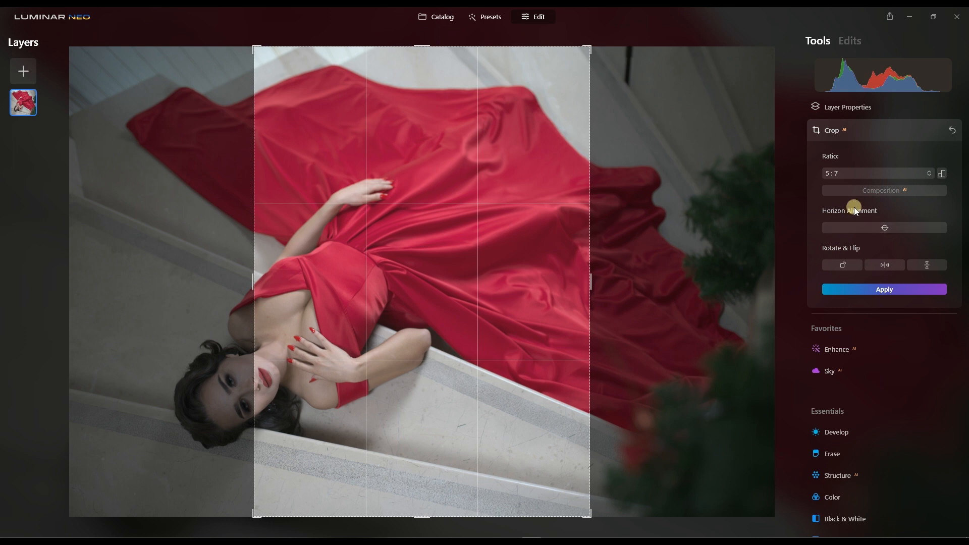
pyautogui.click(846, 174)
pyautogui.click(844, 228)
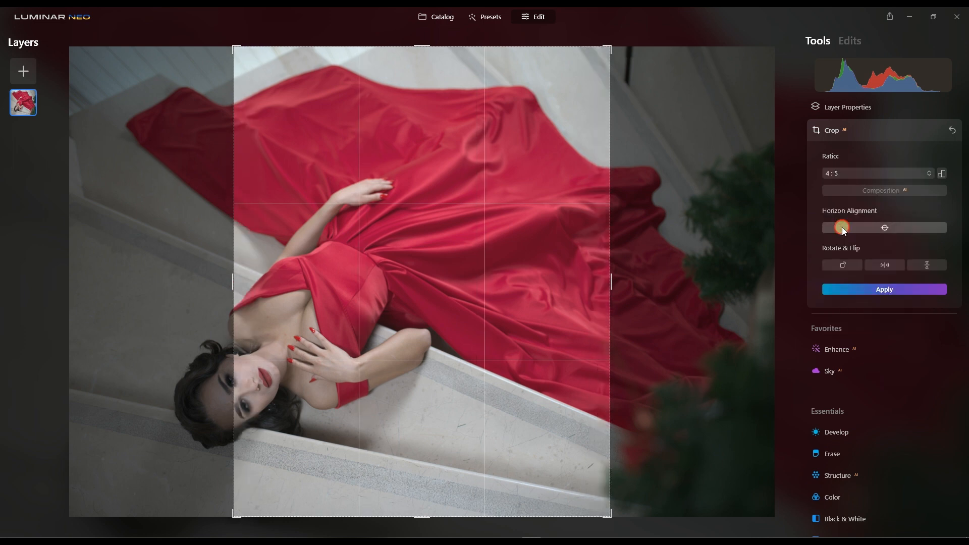
pyautogui.moveTo(410, 320); pyautogui.dragTo(519, 347)
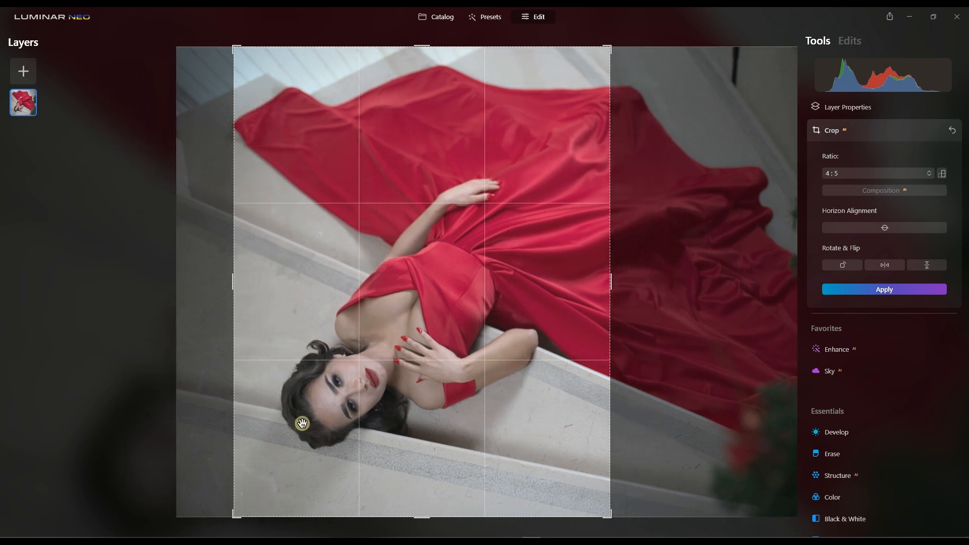
pyautogui.moveTo(383, 340); pyautogui.dragTo(392, 337)
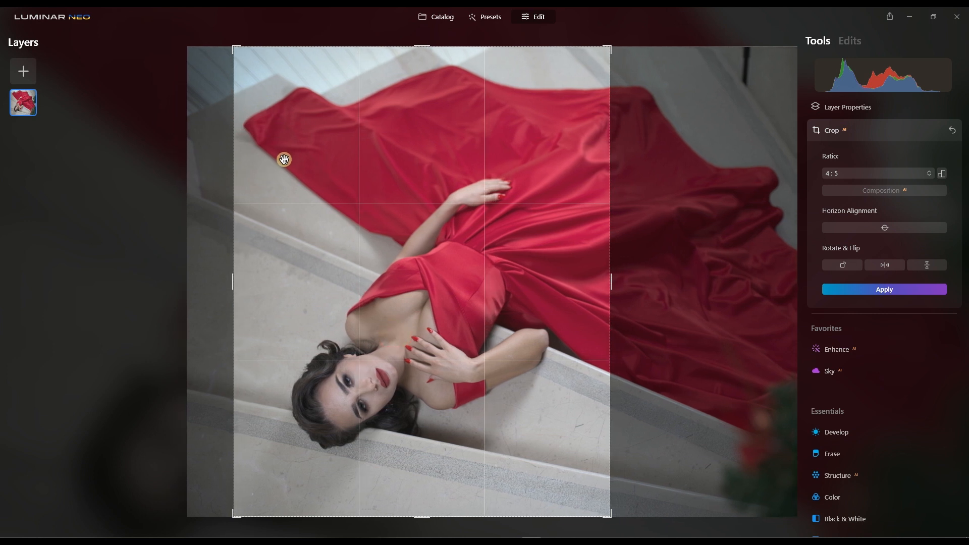
# Step: Change the crop ratio to Free, widen the frame to a near-square around the woman and dress, and apply the crop
pyautogui.click(843, 172)
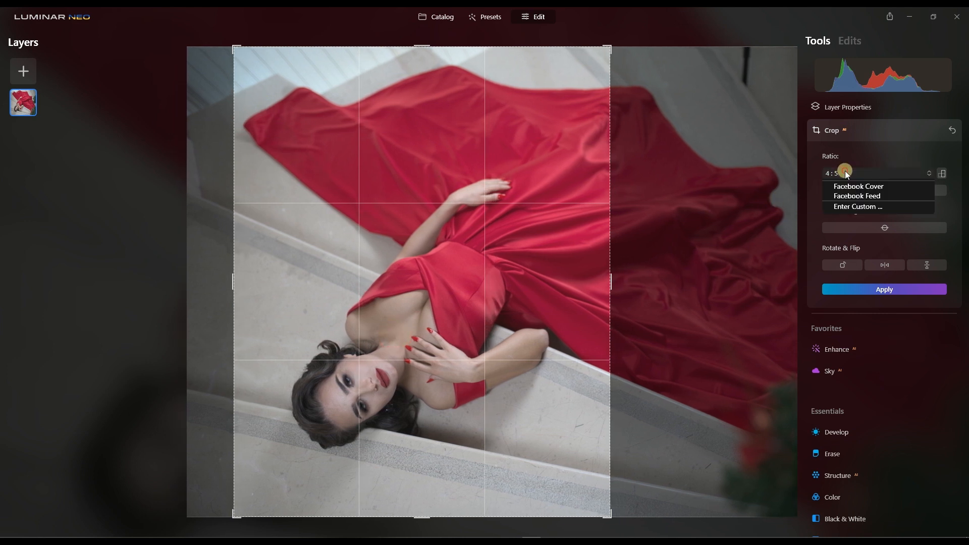
pyautogui.click(845, 187)
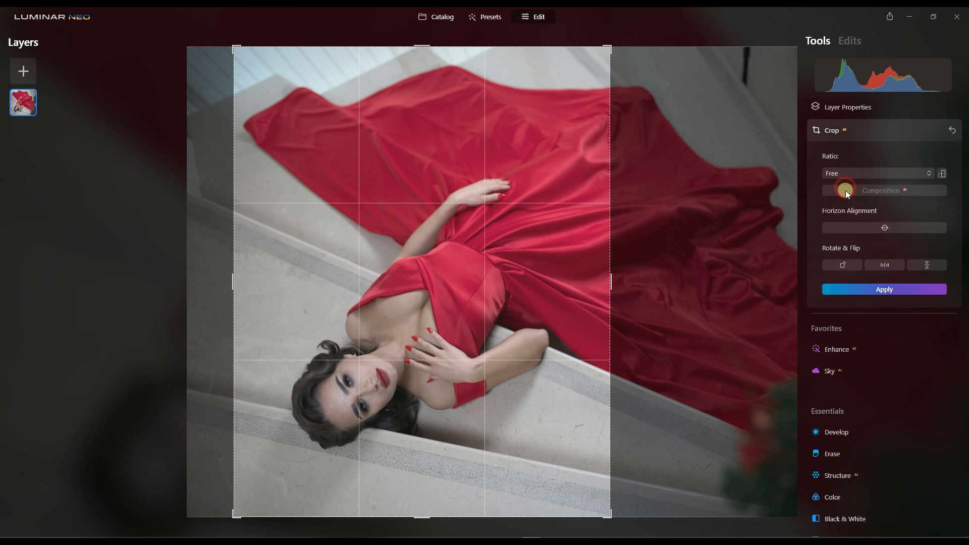
pyautogui.moveTo(611, 287); pyautogui.dragTo(671, 308)
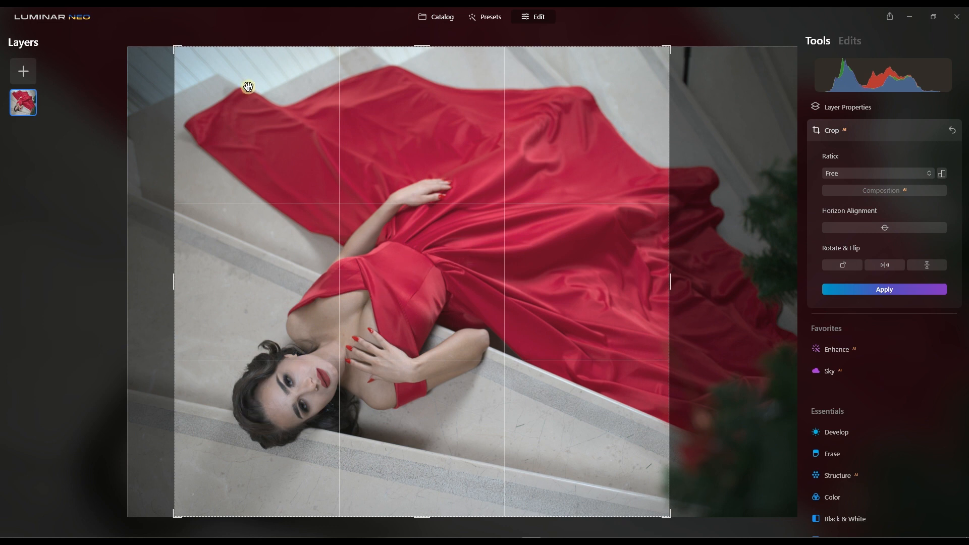
pyautogui.moveTo(172, 282); pyautogui.dragTo(175, 281)
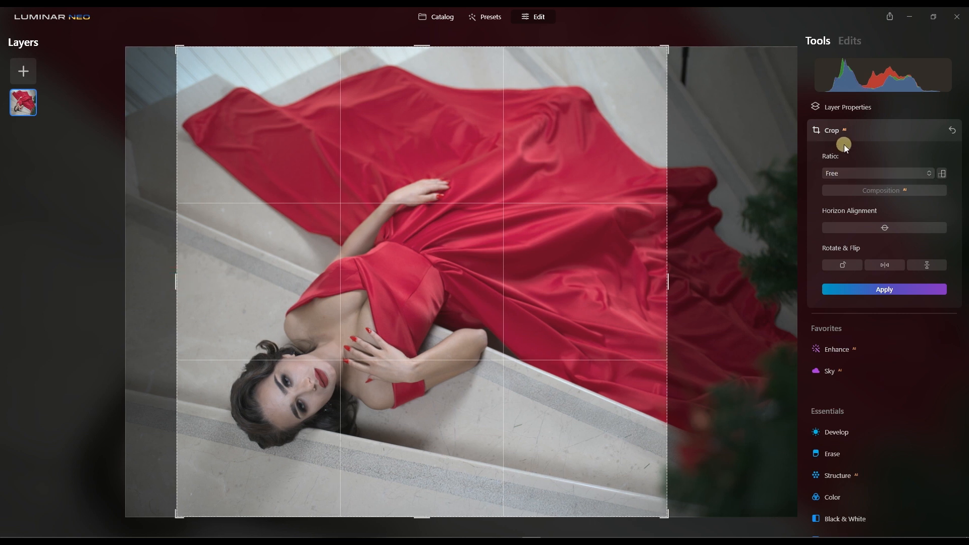
pyautogui.click(883, 292)
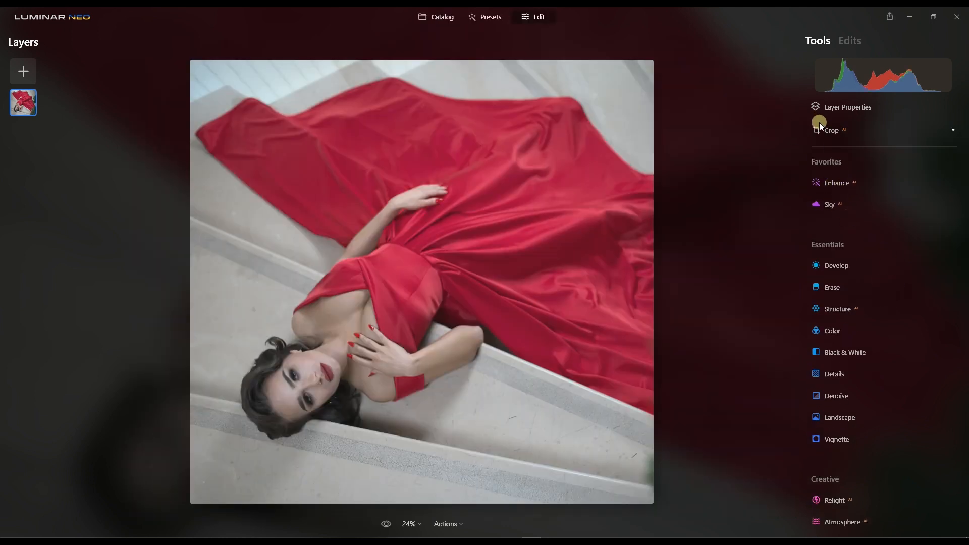
# Step: Raise the Accent amount slightly with the Enhance tool
pyautogui.click(841, 186)
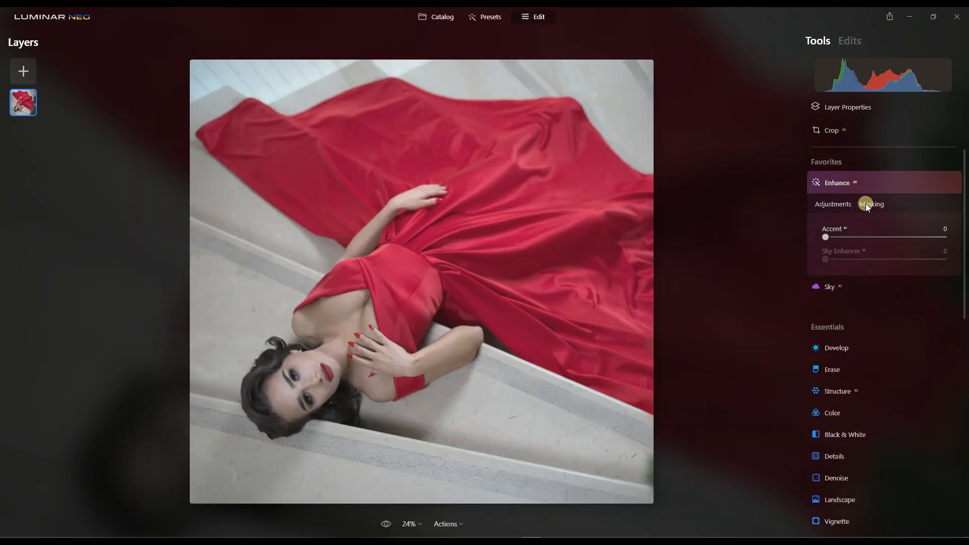
pyautogui.moveTo(833, 238)
pyautogui.mouseDown()
pyautogui.moveTo(923, 240)
pyautogui.moveTo(849, 241)
pyautogui.mouseUp()
pyautogui.click(845, 190)
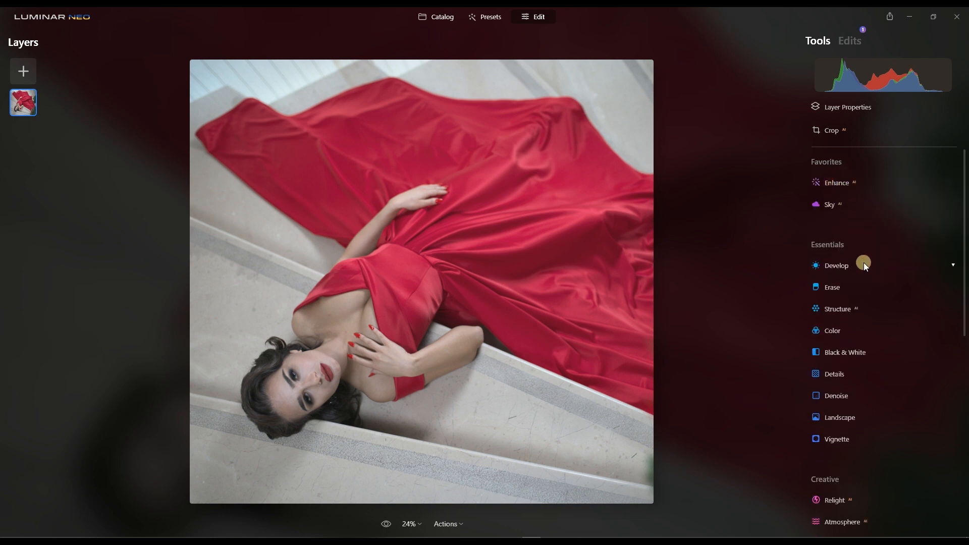
# Step: Brighten the woman's face moderately with the Face tool
pyautogui.scroll(-2, 864, 262)
pyautogui.scroll(2, 864, 263)
pyautogui.scroll(-3, 864, 262)
pyautogui.scroll(-5, 864, 262)
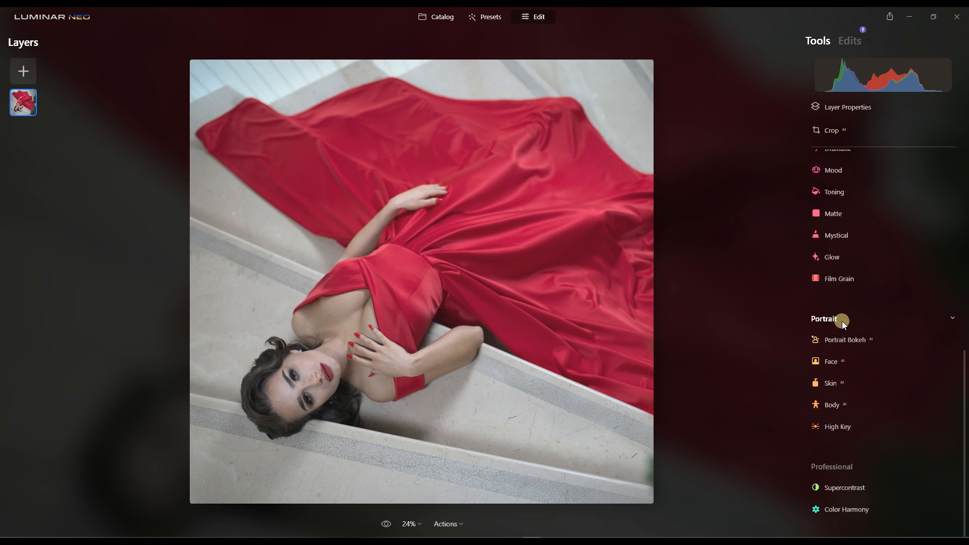
pyautogui.click(837, 370)
pyautogui.moveTo(851, 236); pyautogui.dragTo(878, 240)
pyautogui.click(862, 180)
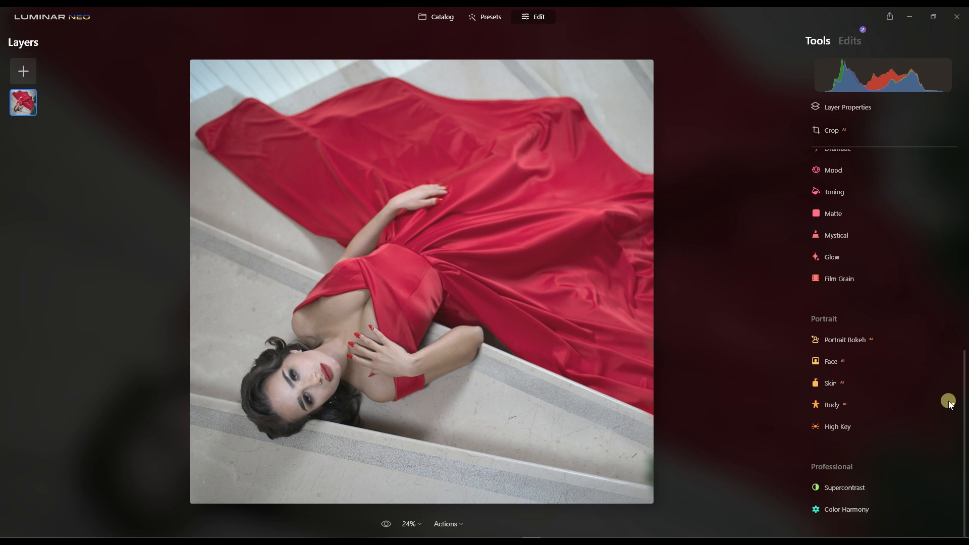
# Step: Apply a High Key effect with Amount 35, Dynamic High Key 37 and Blacks 0
pyautogui.click(846, 429)
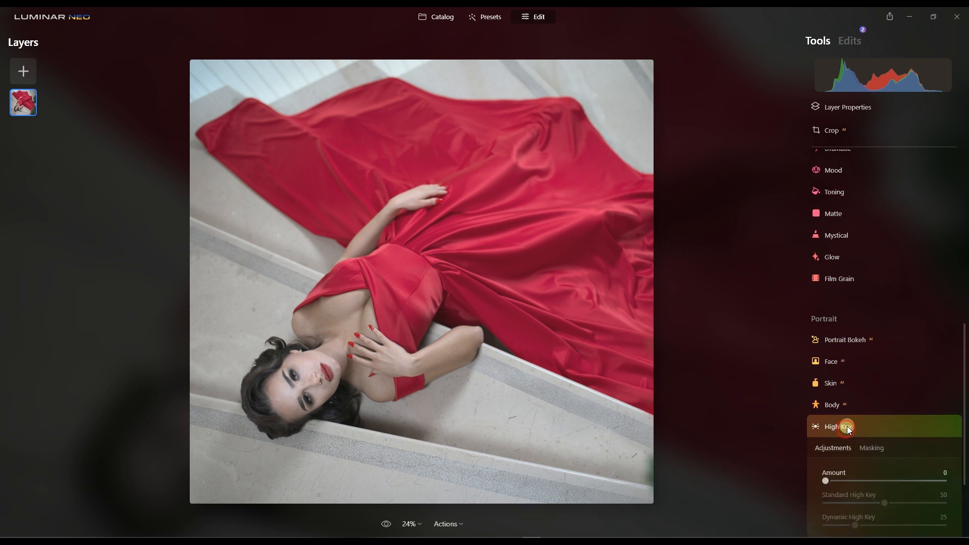
pyautogui.scroll(-2, 890, 424)
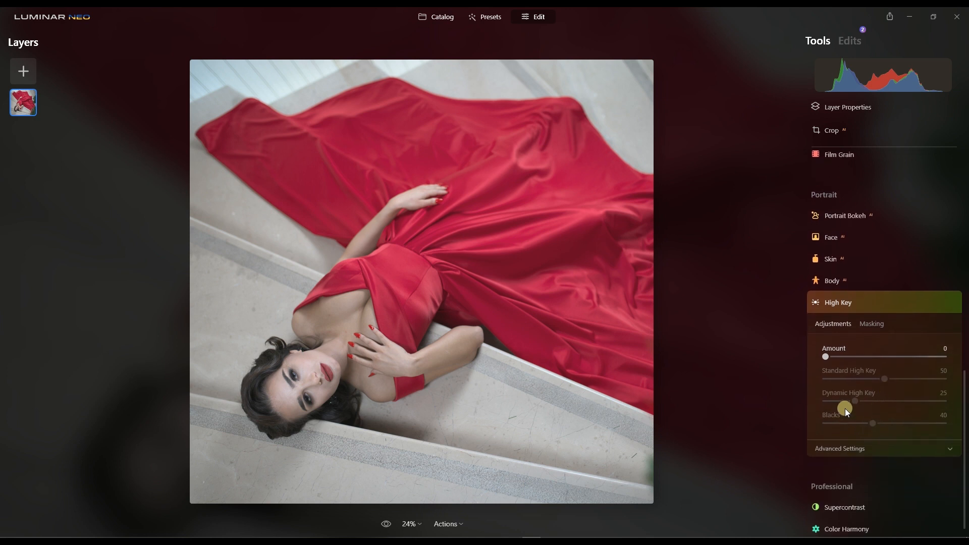
pyautogui.moveTo(828, 355); pyautogui.dragTo(869, 356)
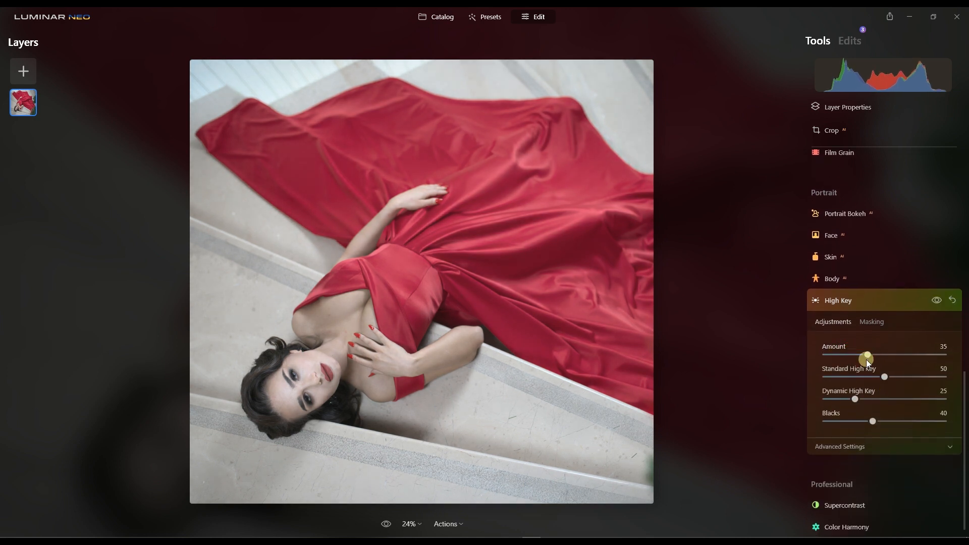
pyautogui.click(858, 402)
pyautogui.moveTo(858, 402); pyautogui.dragTo(812, 429)
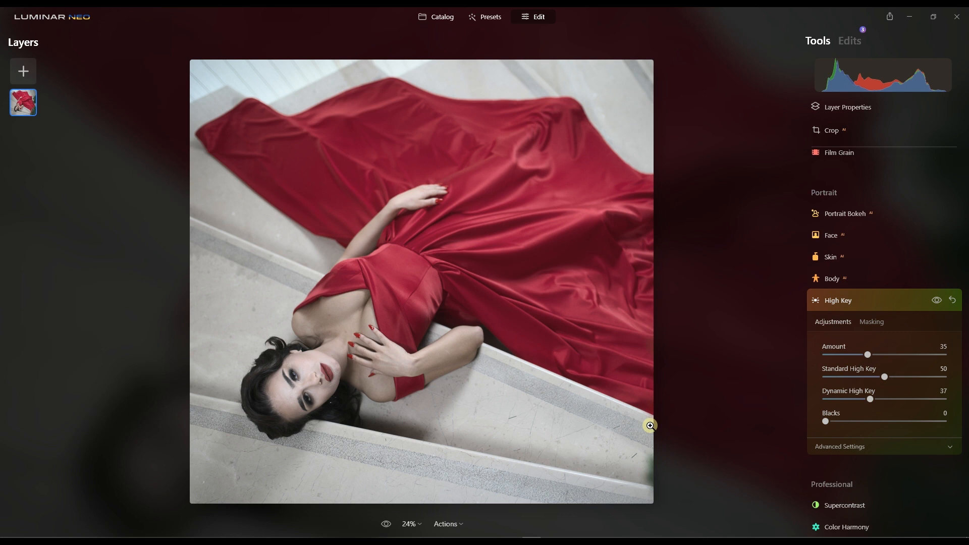
# Step: Recrop the photo with a Free ratio, pulling the frame's upper-right corner slightly inward to trim the edges, and apply it
pyautogui.click(650, 478)
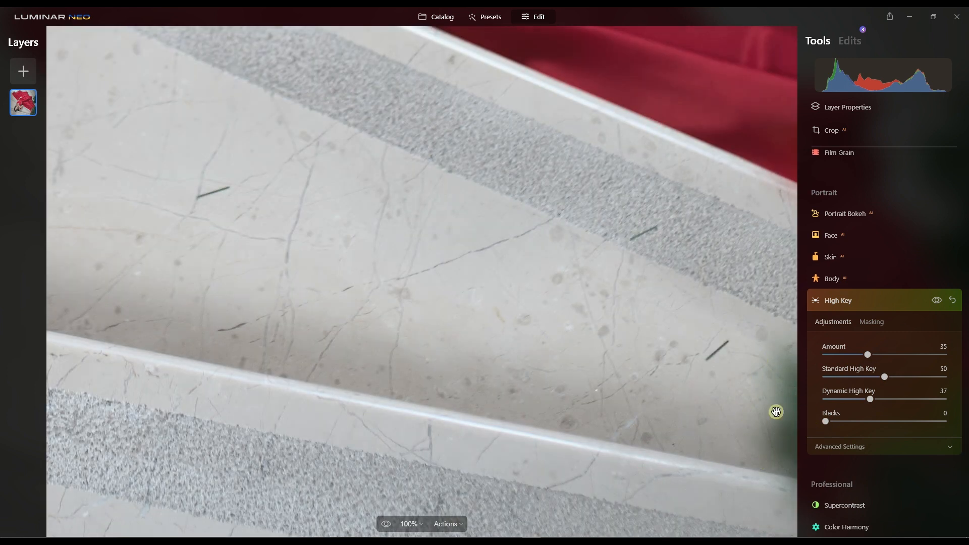
pyautogui.click(703, 400)
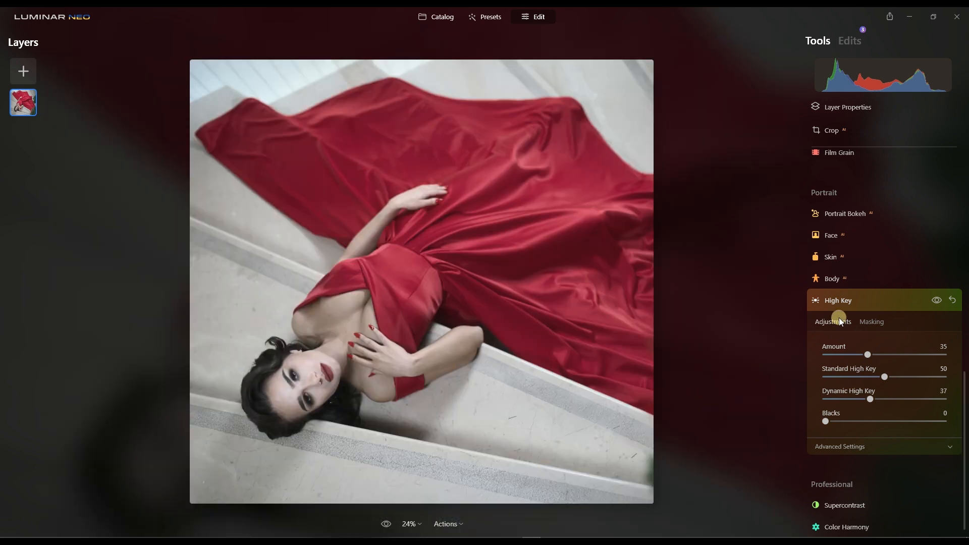
pyautogui.click(833, 129)
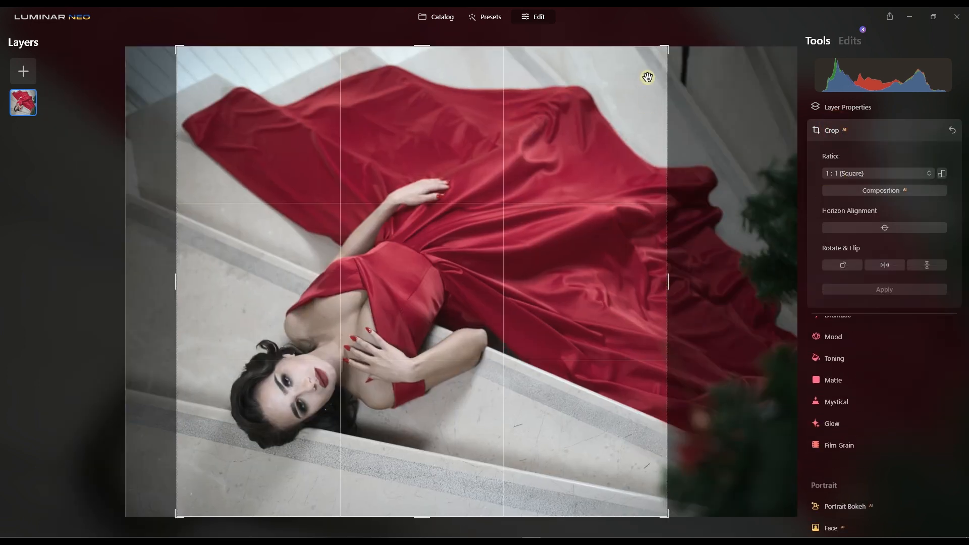
pyautogui.moveTo(667, 43); pyautogui.dragTo(654, 57)
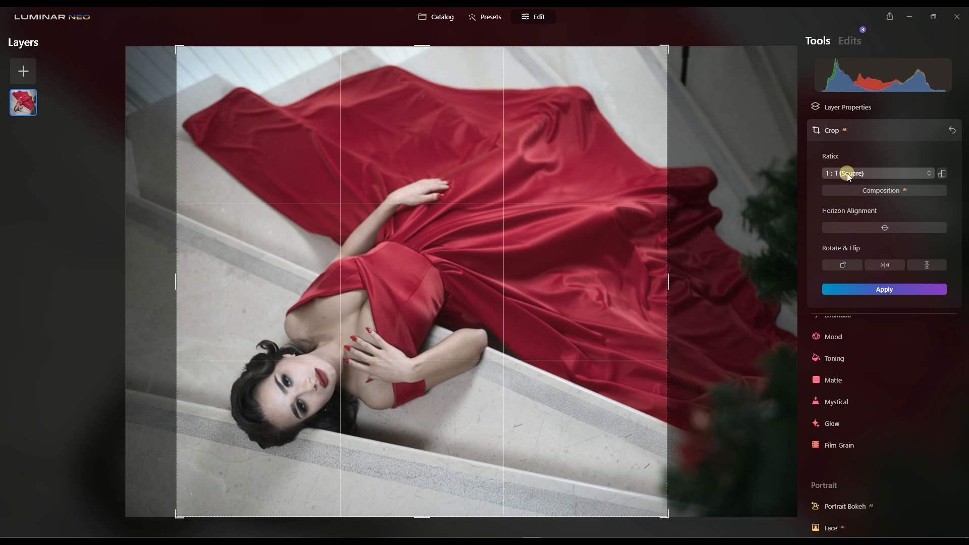
pyautogui.click(847, 174)
pyautogui.click(842, 186)
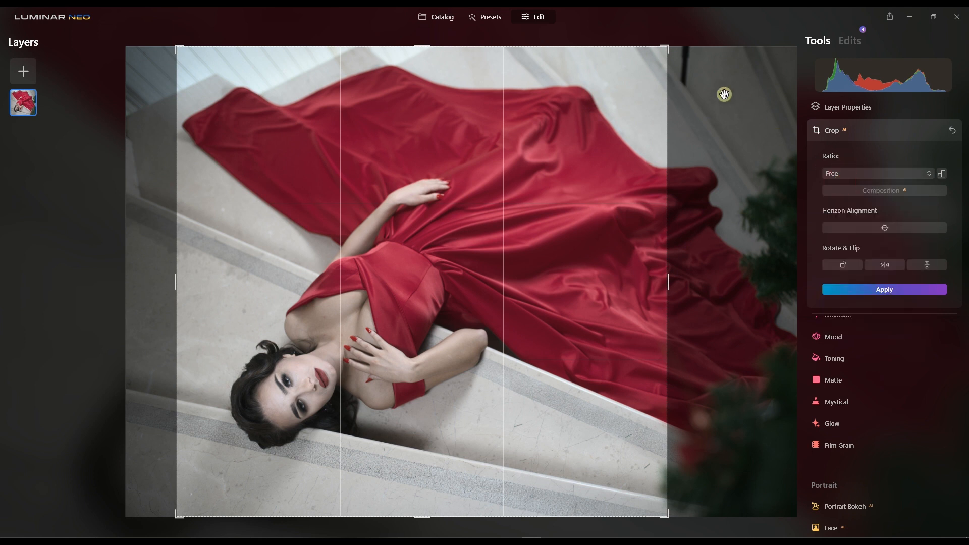
pyautogui.moveTo(665, 47); pyautogui.dragTo(659, 50)
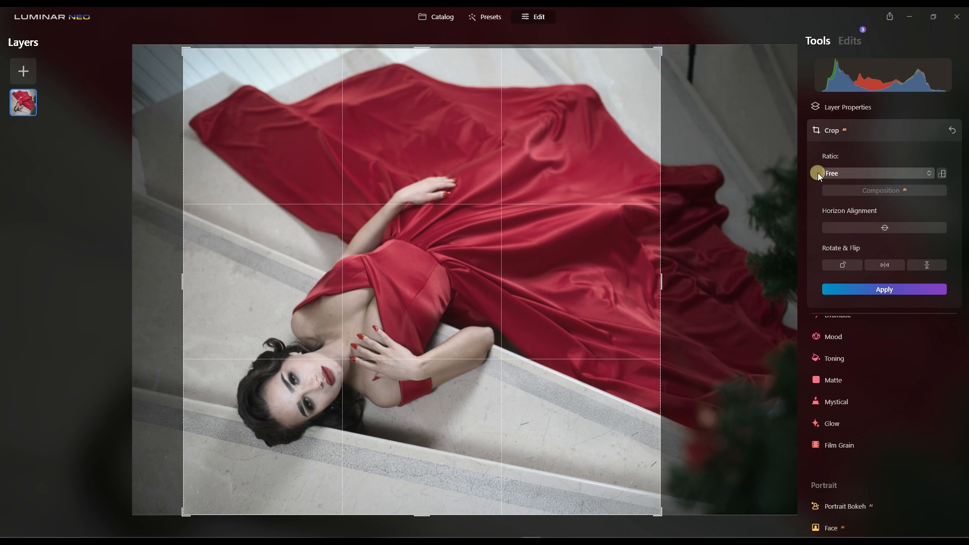
pyautogui.click(888, 289)
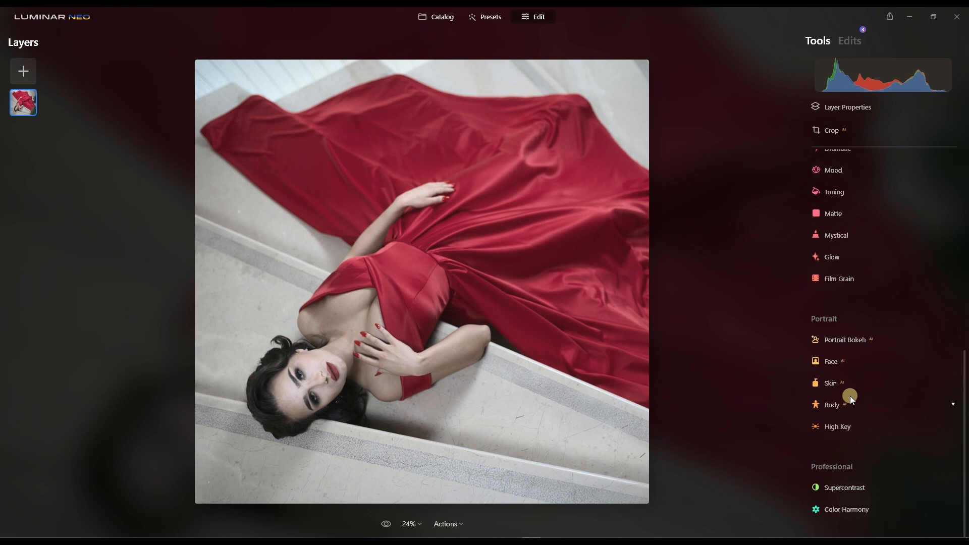
# Step: Set Brilliance to 28 and Warmth to 24 with the Color Harmony tool
pyautogui.click(858, 511)
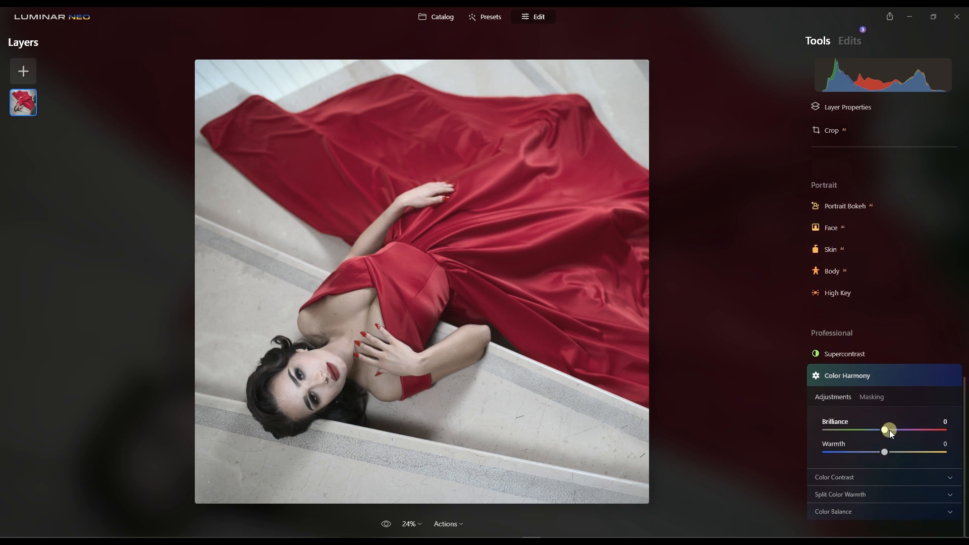
pyautogui.click(889, 428)
pyautogui.moveTo(892, 429); pyautogui.dragTo(895, 431)
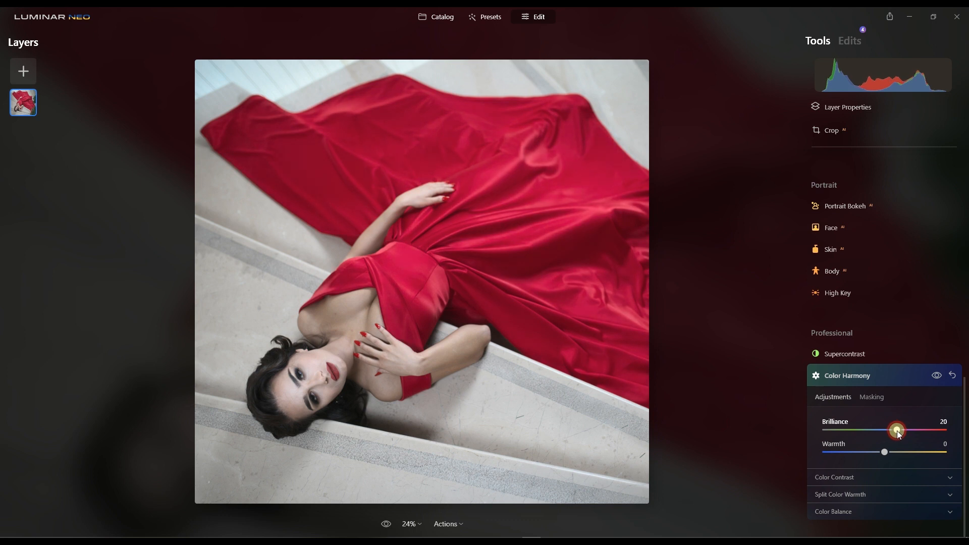
pyautogui.moveTo(900, 436); pyautogui.dragTo(904, 439)
pyautogui.moveTo(901, 435); pyautogui.dragTo(900, 435)
pyautogui.moveTo(887, 457)
pyautogui.mouseDown()
pyautogui.moveTo(898, 452)
pyautogui.moveTo(881, 453)
pyautogui.moveTo(896, 453)
pyautogui.mouseUp()
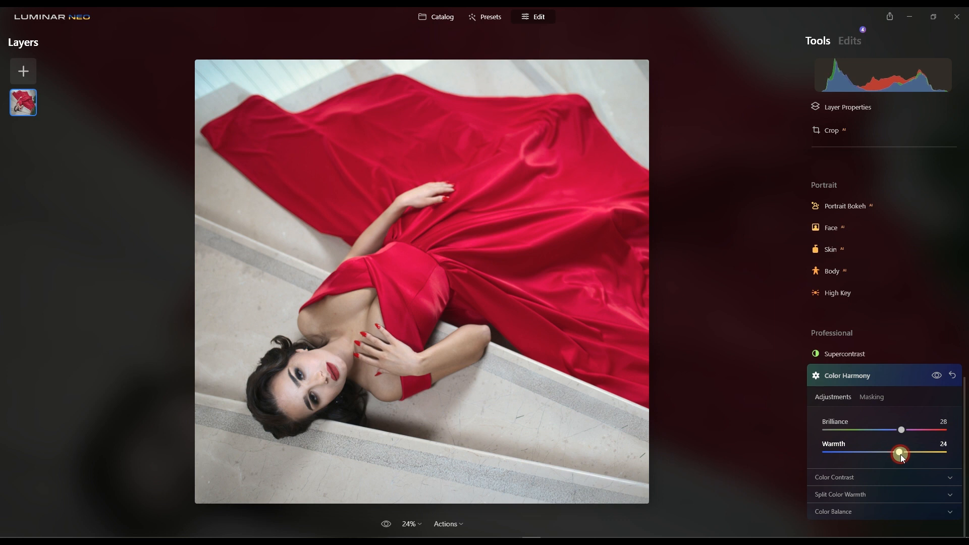
pyautogui.click(846, 377)
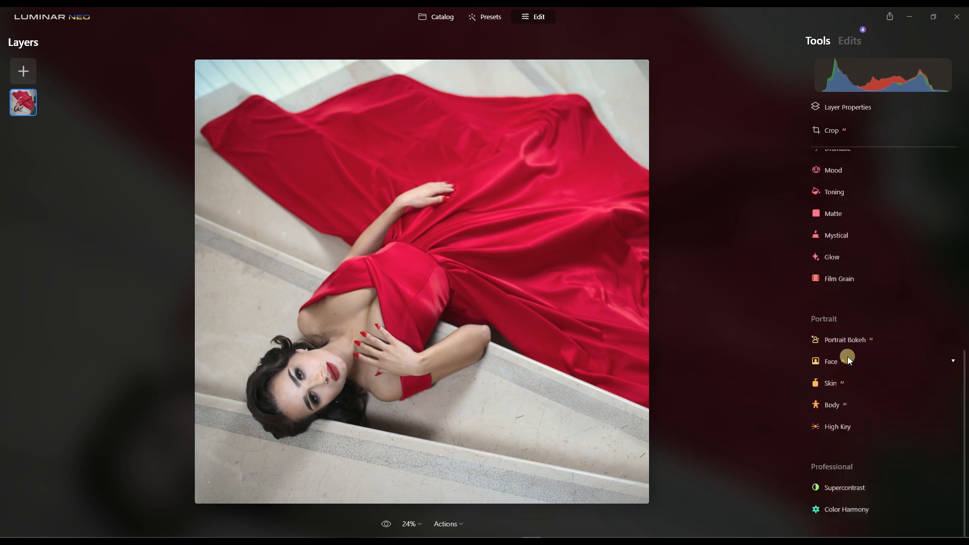
# Step: Darken the background with the Relight tool by setting Brightness Far to -100 and Depth to 0
pyautogui.scroll(5, 837, 292)
pyautogui.click(841, 325)
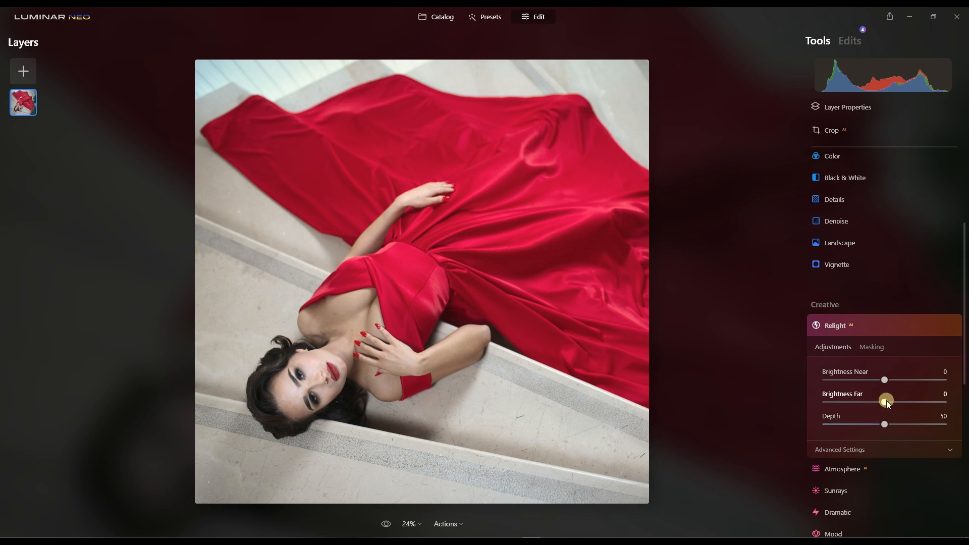
pyautogui.moveTo(885, 402); pyautogui.dragTo(849, 403)
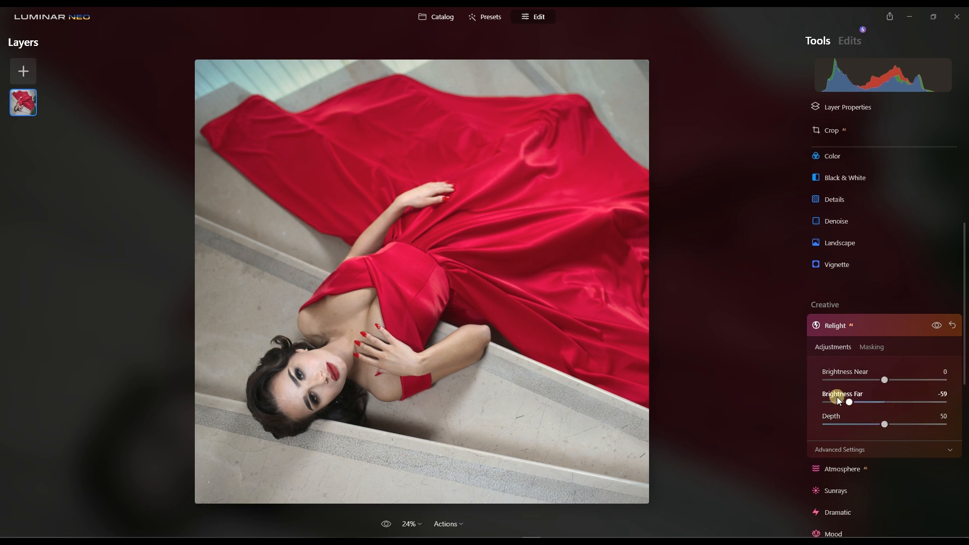
pyautogui.moveTo(846, 407); pyautogui.dragTo(823, 407)
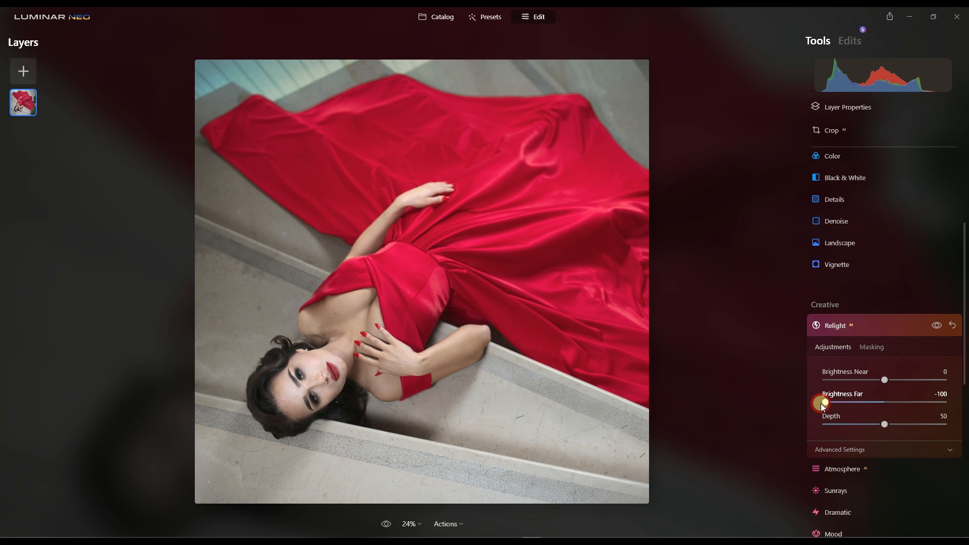
pyautogui.moveTo(885, 425); pyautogui.dragTo(825, 426)
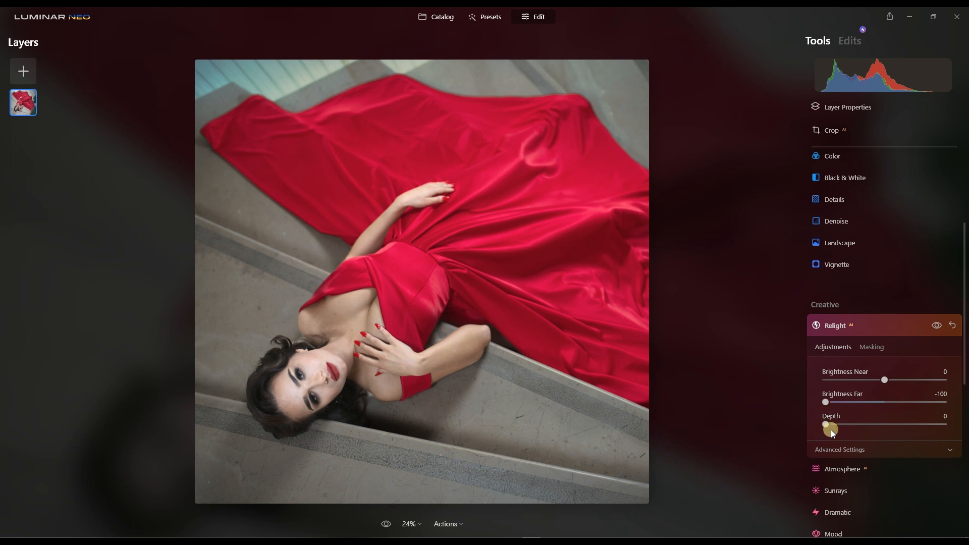
pyautogui.click(862, 326)
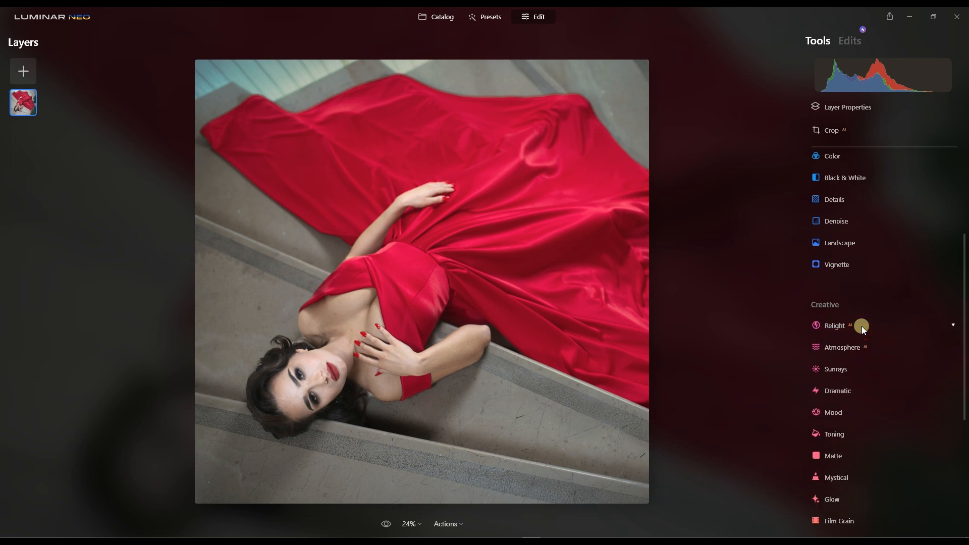
pyautogui.click(315, 380)
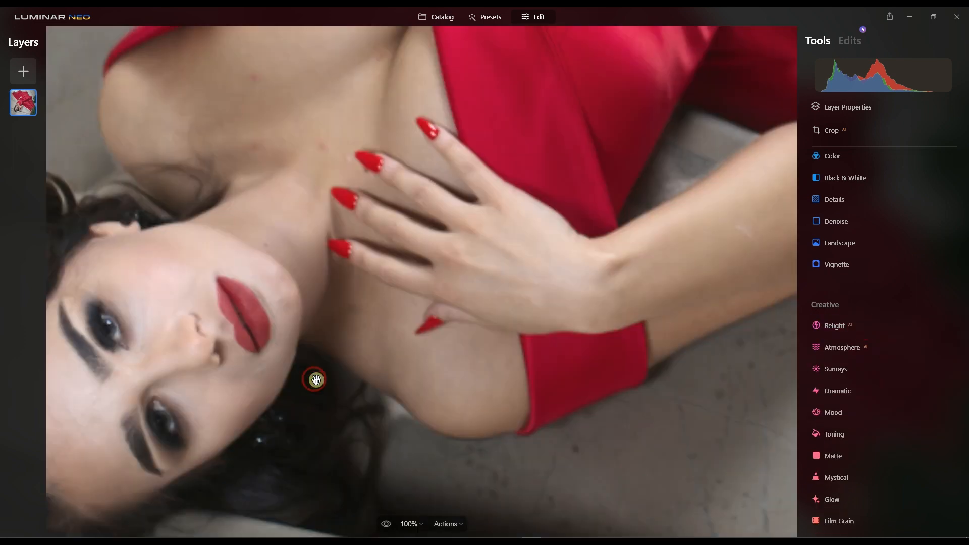
pyautogui.moveTo(259, 291); pyautogui.dragTo(396, 324)
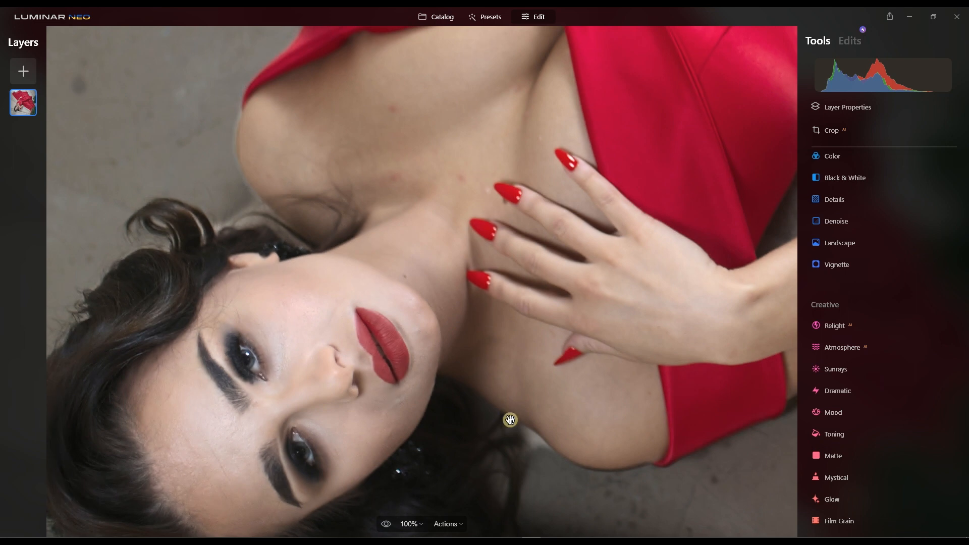
pyautogui.click(846, 305)
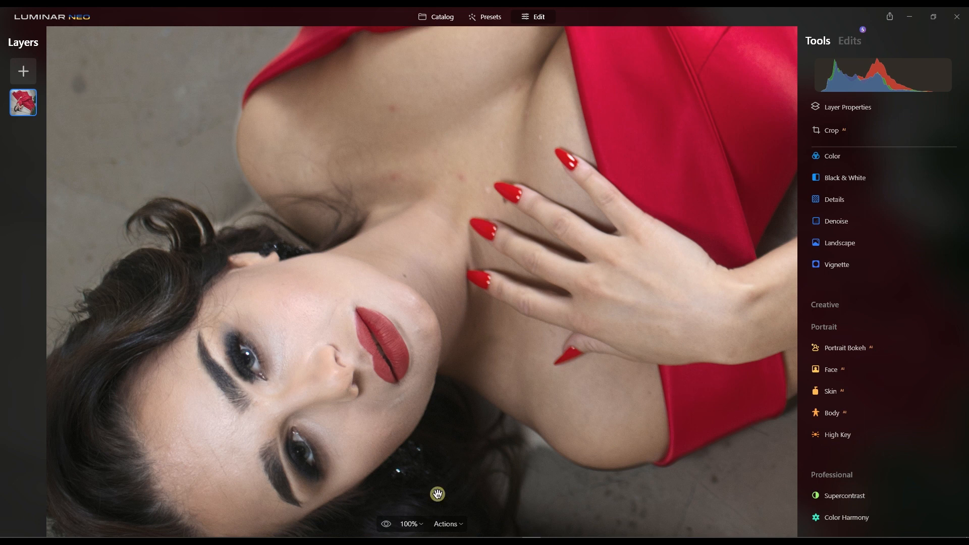
pyautogui.click(420, 390)
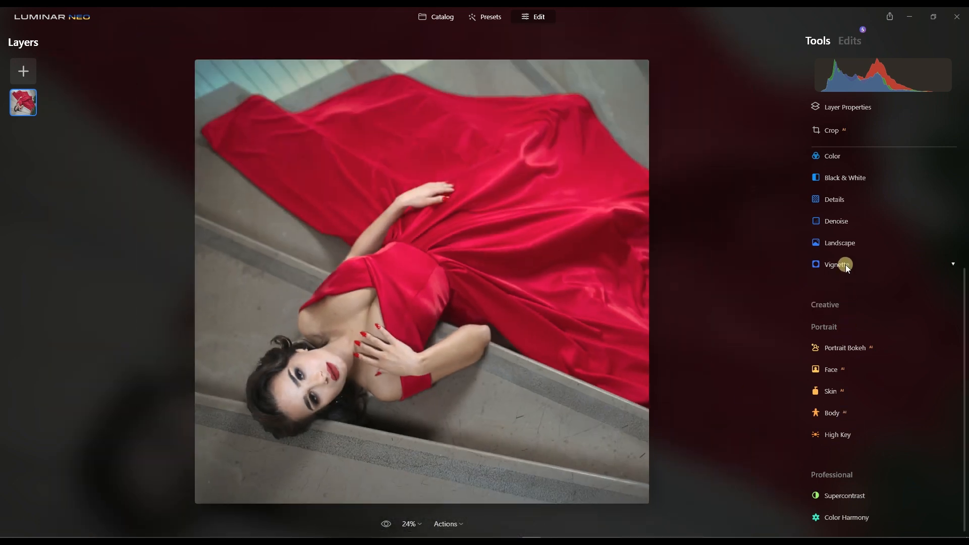
pyautogui.click(833, 415)
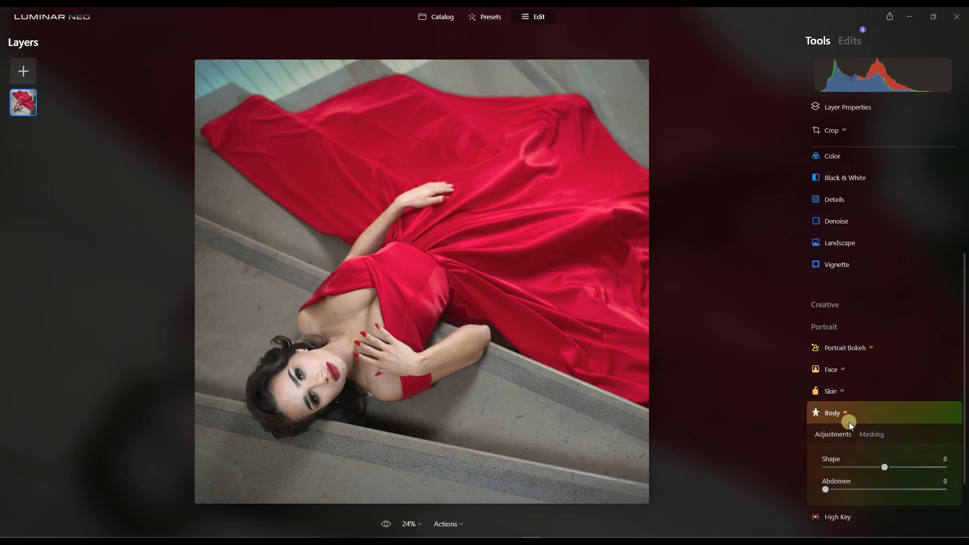
pyautogui.click(842, 415)
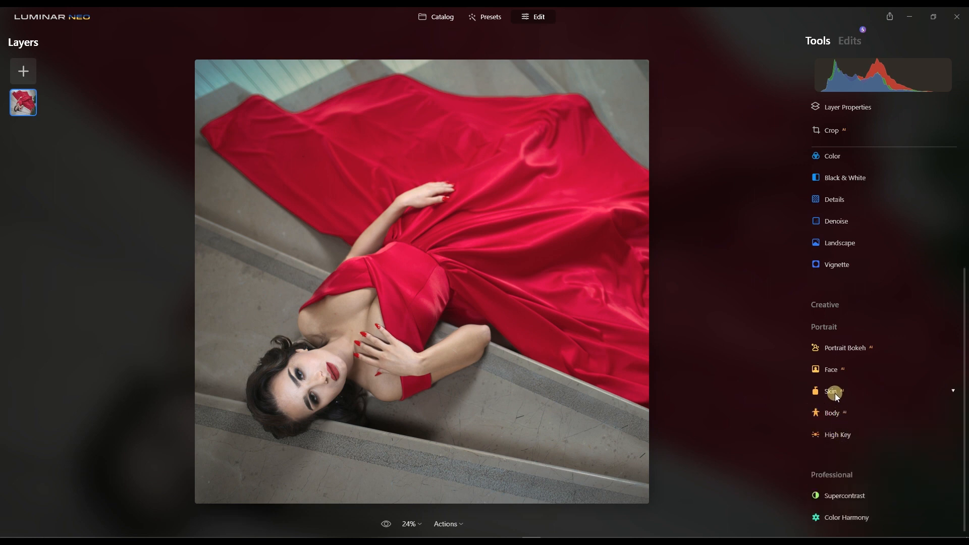
# Step: Smooth the woman's skin with the Skin tool by setting Amount to 22 and Shine Removal to 18
pyautogui.click(836, 392)
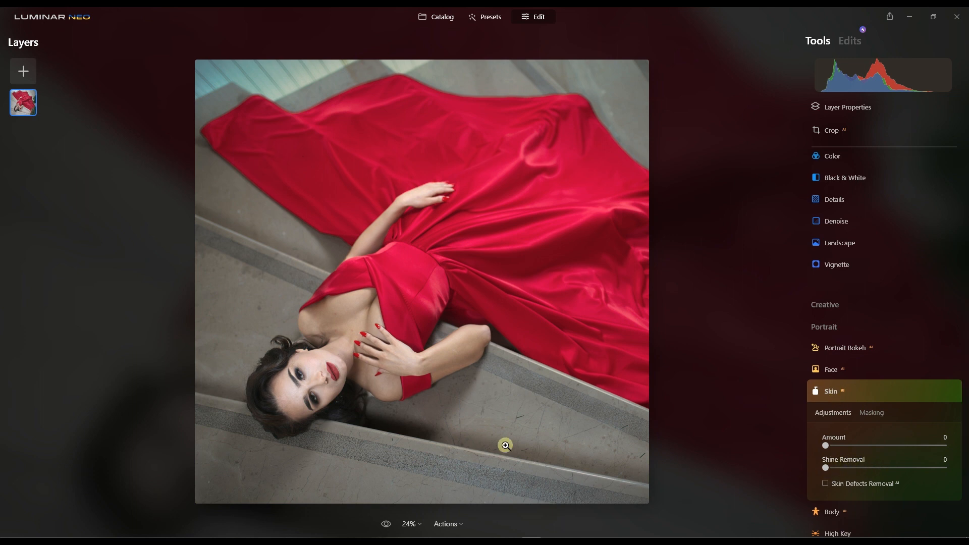
pyautogui.scroll(5, 265, 398)
pyautogui.scroll(2, 246, 389)
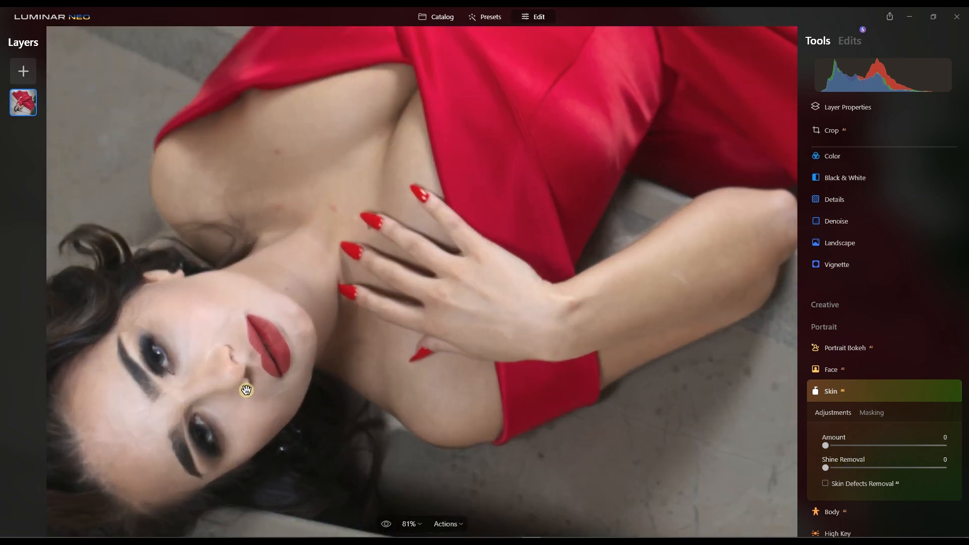
pyautogui.moveTo(198, 389); pyautogui.dragTo(315, 340)
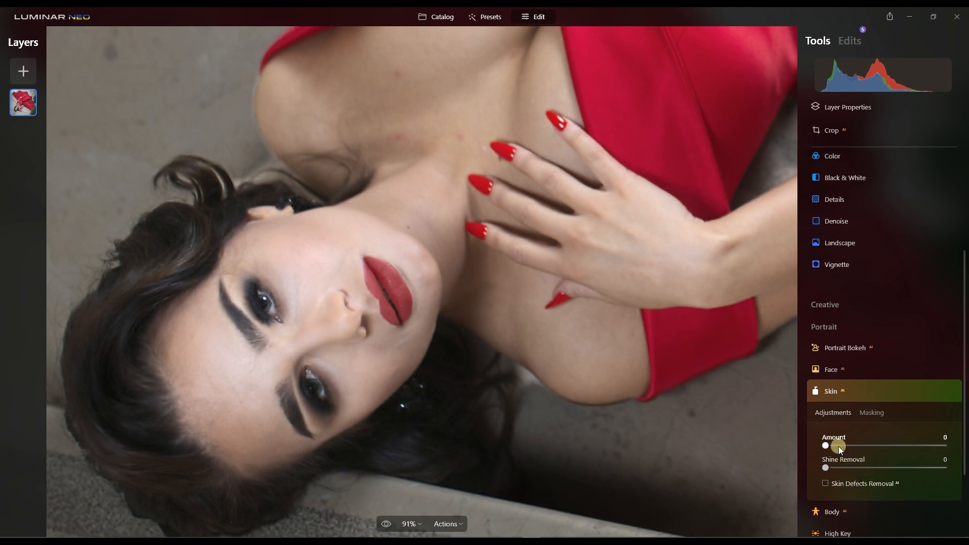
pyautogui.moveTo(841, 444); pyautogui.dragTo(852, 448)
pyautogui.click(844, 466)
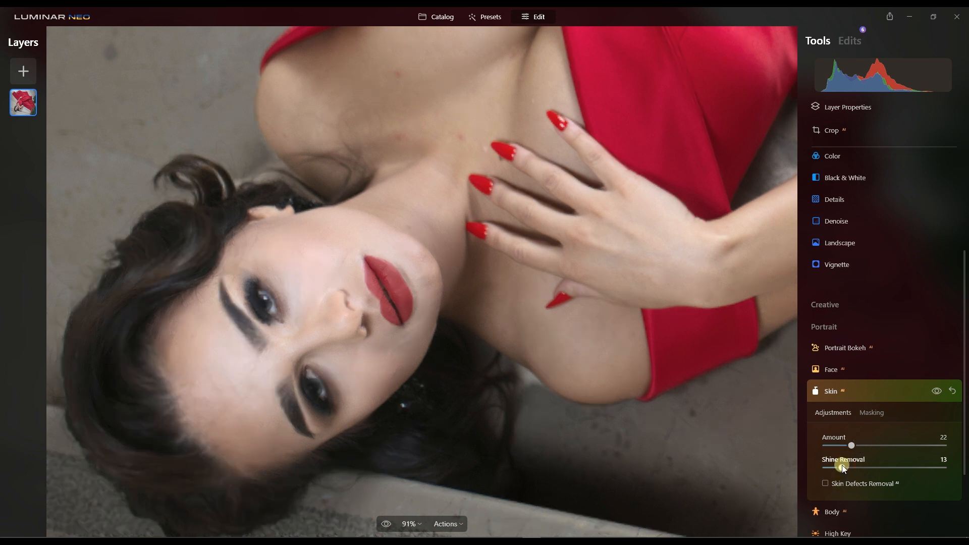
pyautogui.moveTo(845, 466); pyautogui.dragTo(849, 466)
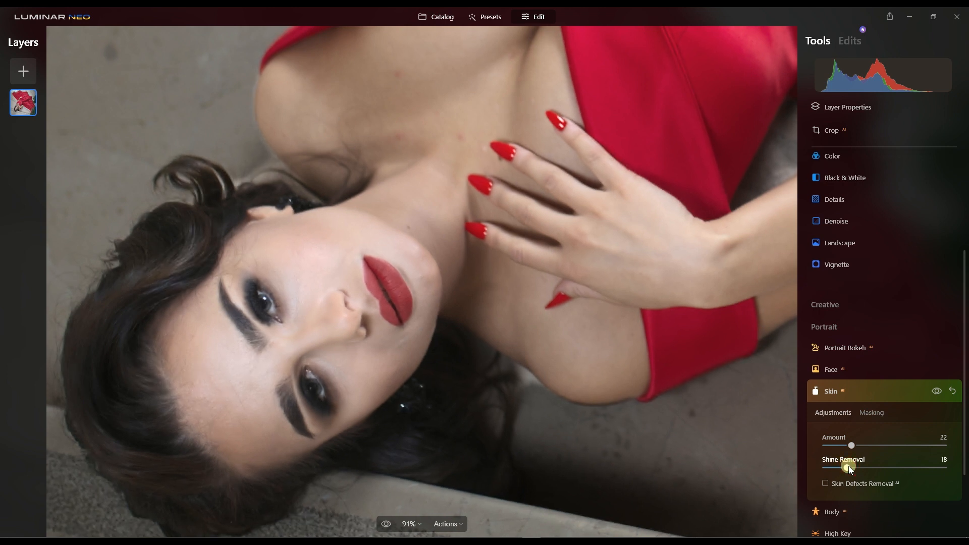
pyautogui.click(853, 386)
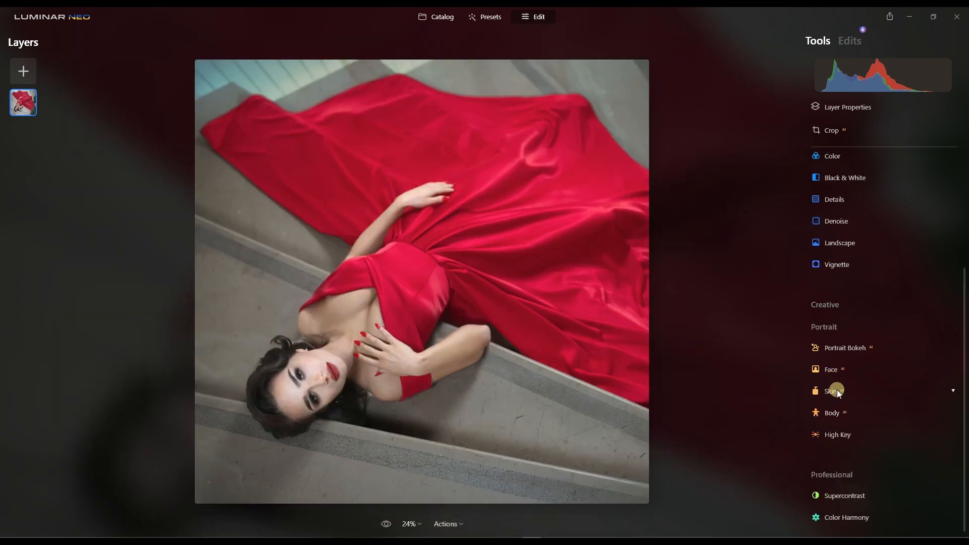
# Step: Apply a Soft Focus glow to the photo with Amount 14
pyautogui.scroll(4, 846, 283)
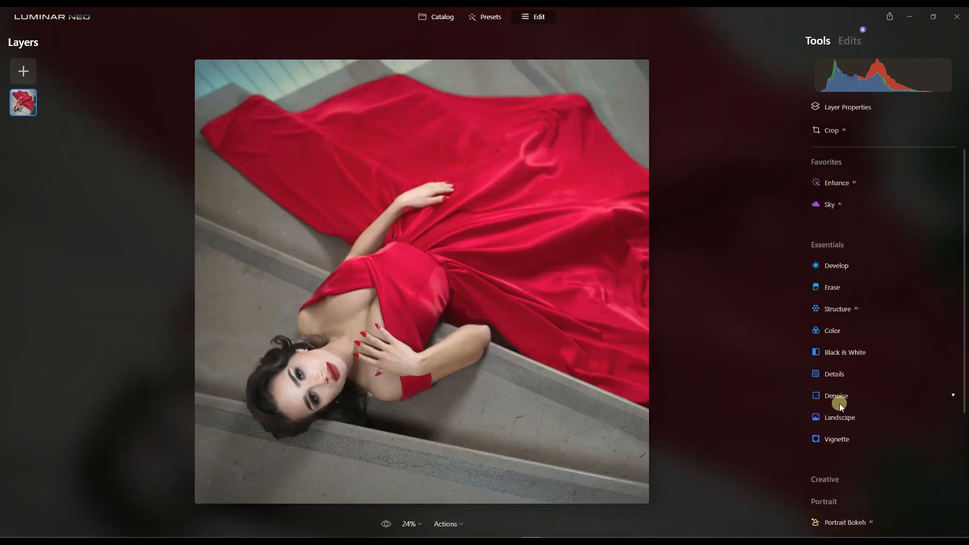
pyautogui.scroll(-4, 858, 356)
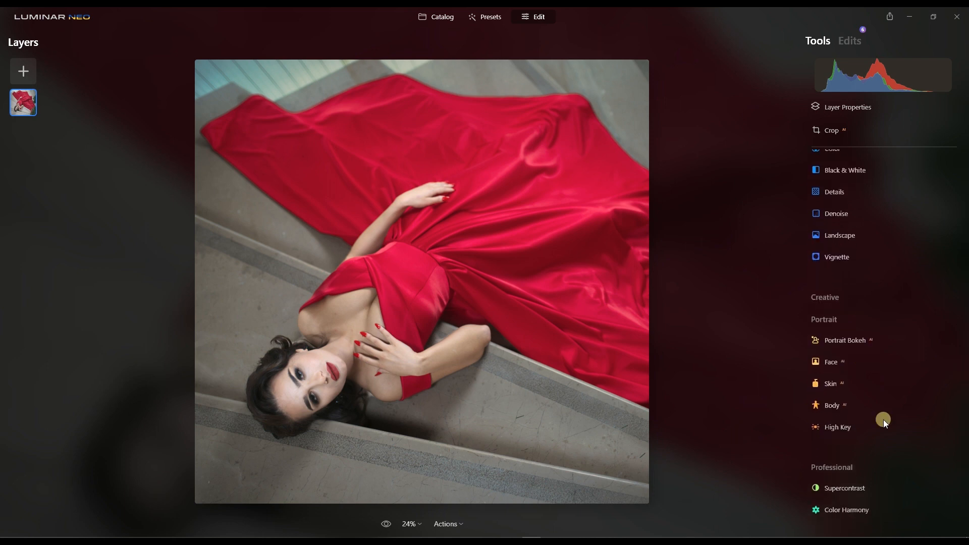
pyautogui.scroll(3, 862, 430)
pyautogui.scroll(-4, 862, 426)
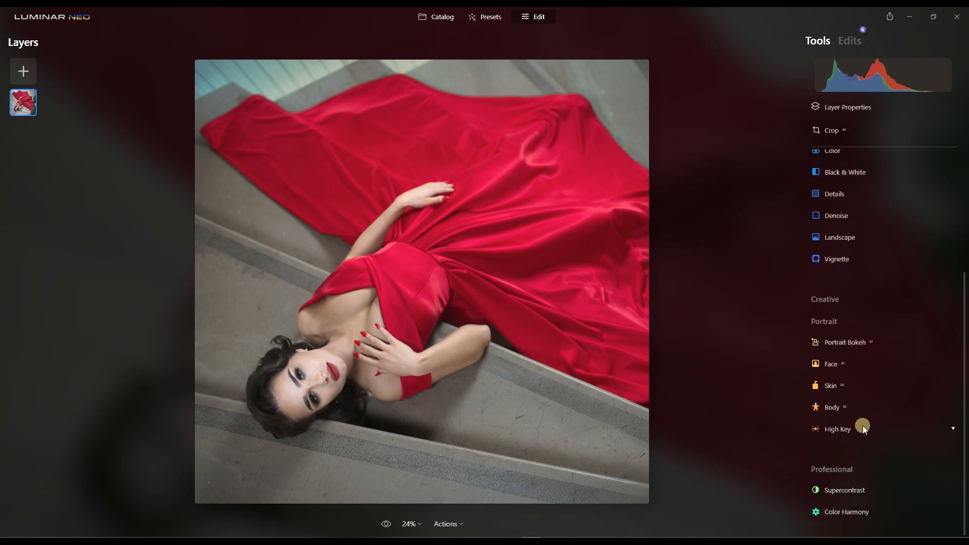
pyautogui.scroll(3, 854, 410)
pyautogui.click(849, 412)
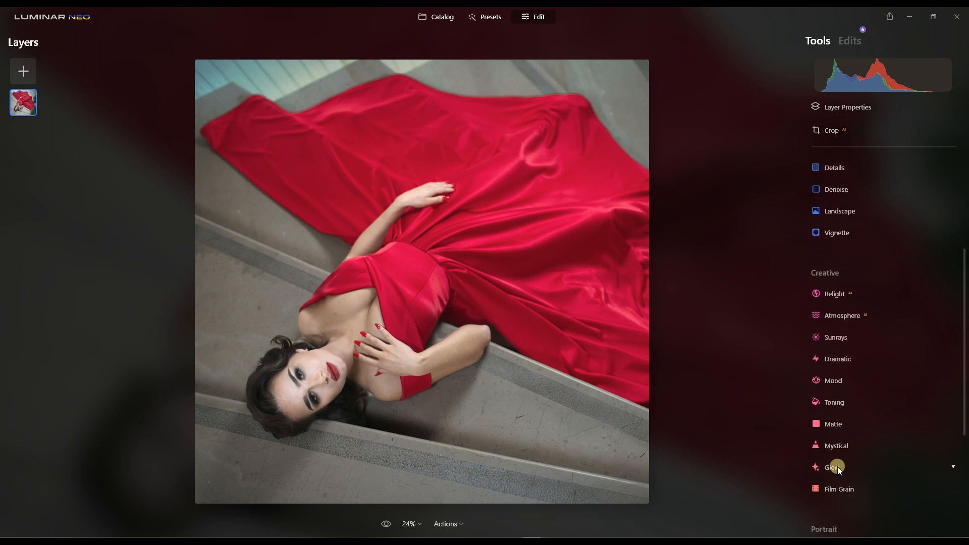
pyautogui.click(839, 468)
pyautogui.click(843, 483)
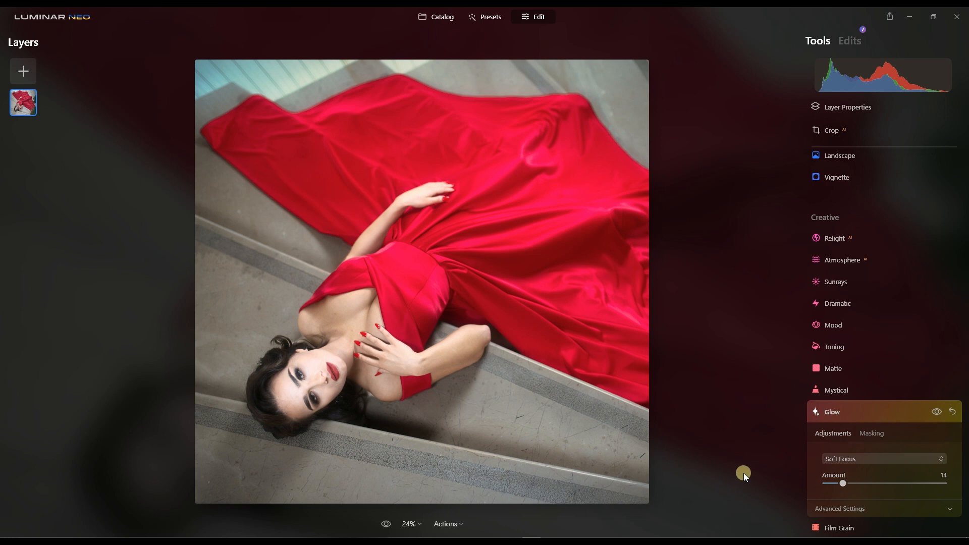
pyautogui.click(840, 407)
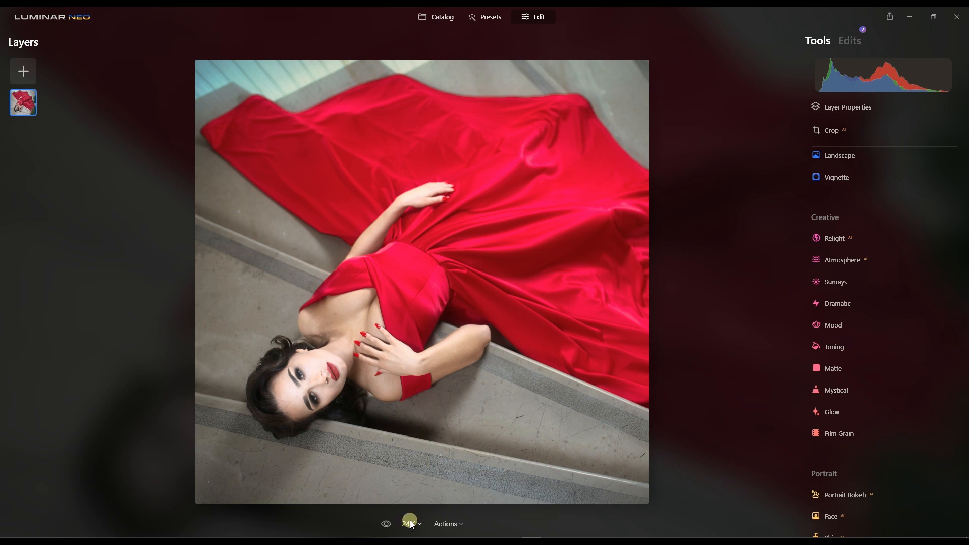
# Step: Compare the edited portrait with its unedited version by switching the before view on and off twice
pyautogui.click(386, 526)
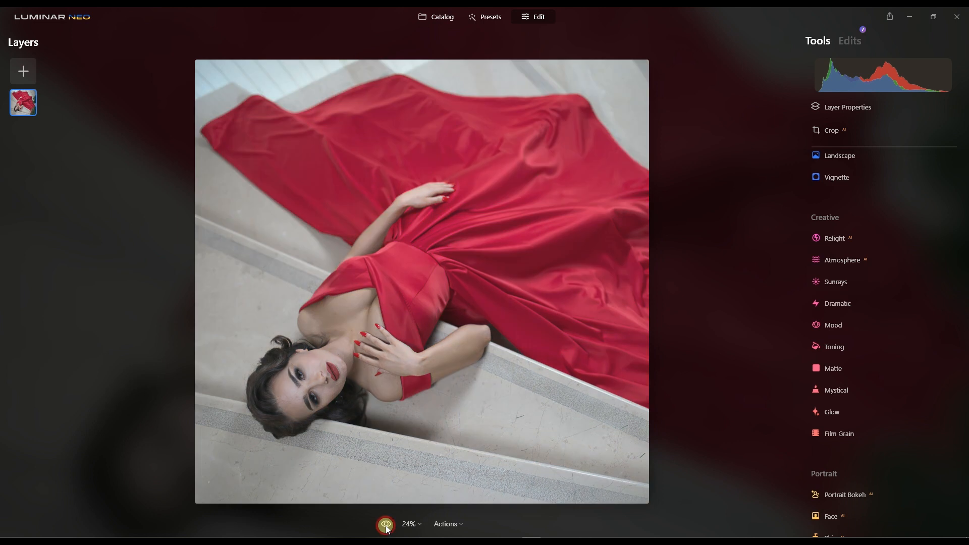
pyautogui.click(387, 526)
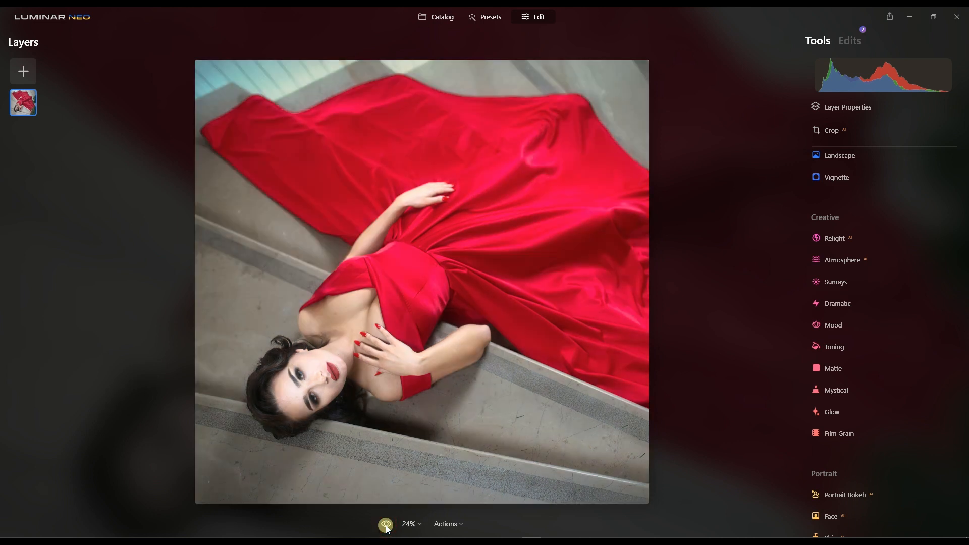
pyautogui.click(386, 526)
pyautogui.click(386, 526)
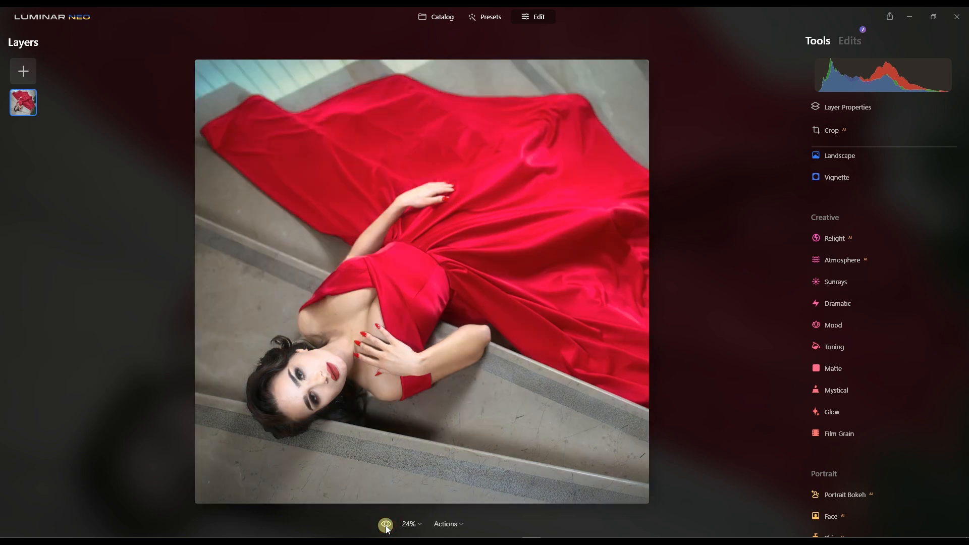